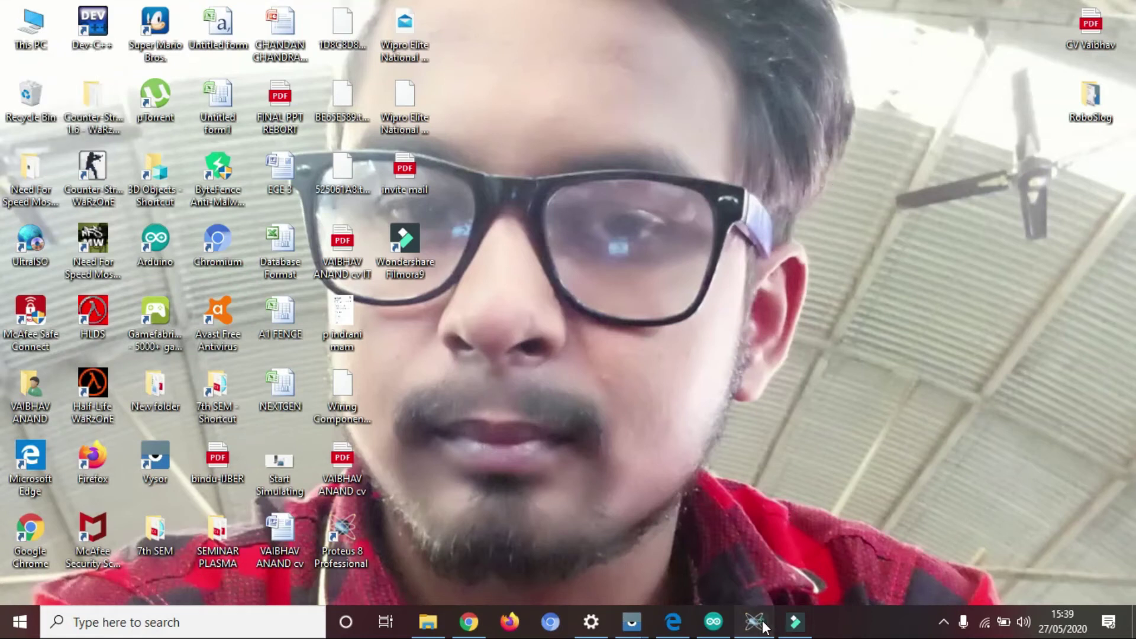
Step: Bring the Proteus schematic forward and stop its running Arduino motor simulation
click(761, 624)
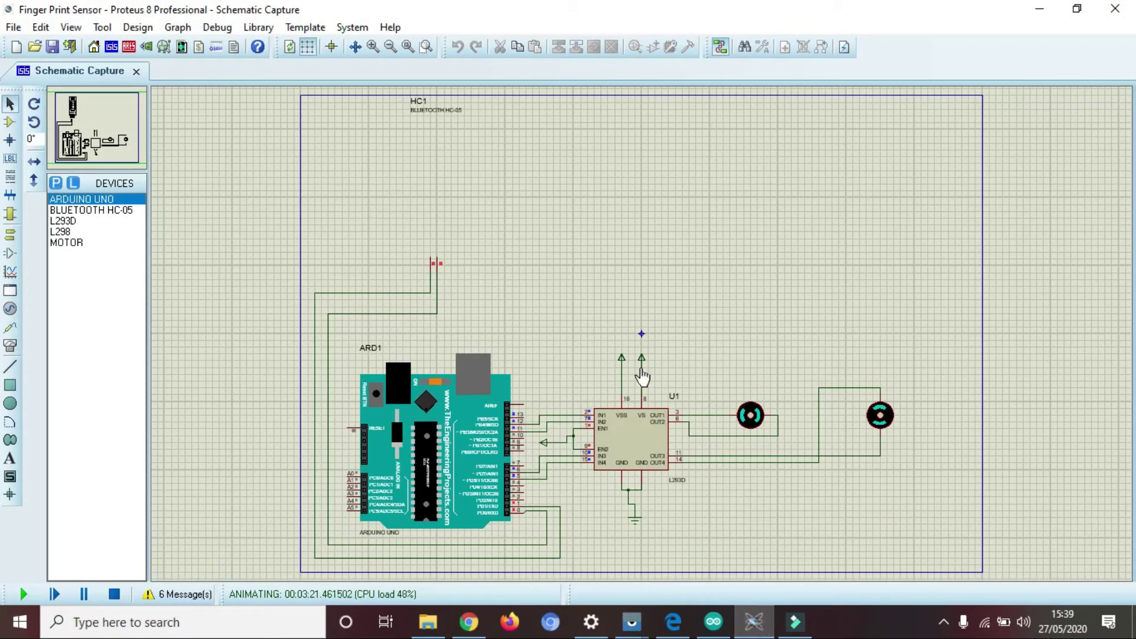
click(114, 595)
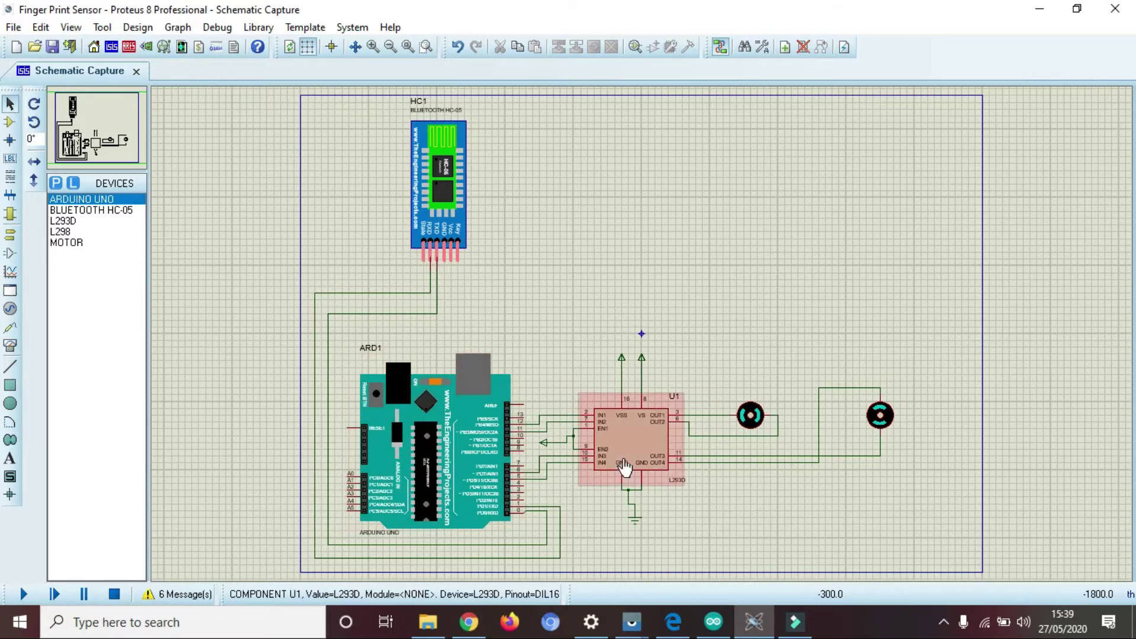
scroll(624, 468, up, 3)
scroll(643, 342, down, 2)
scroll(642, 333, down, 2)
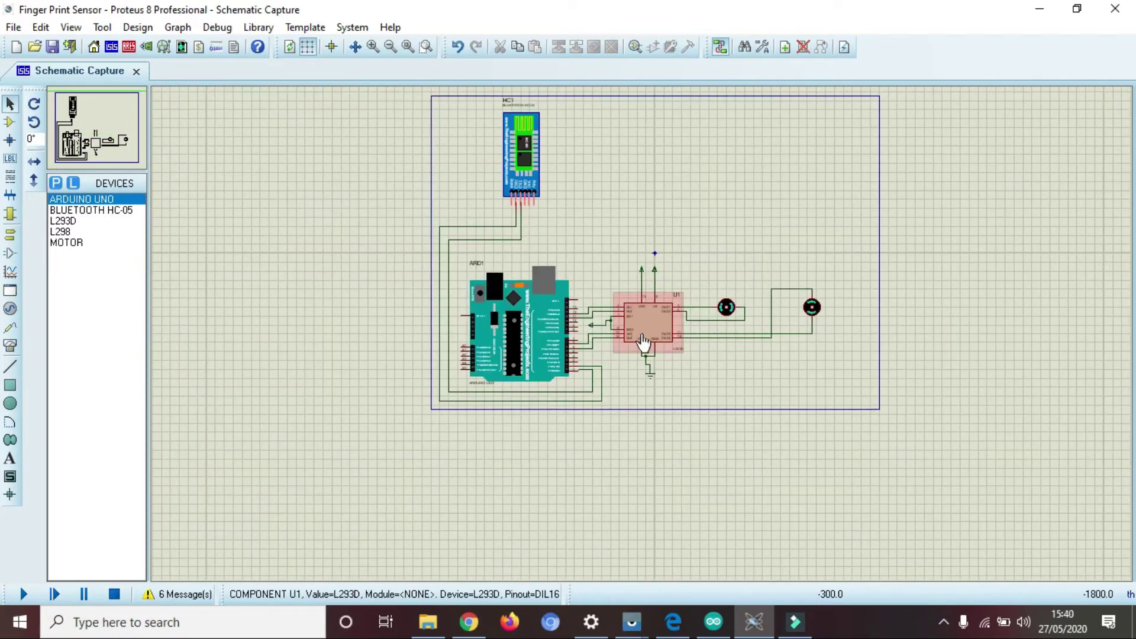
scroll(730, 279, up, 1)
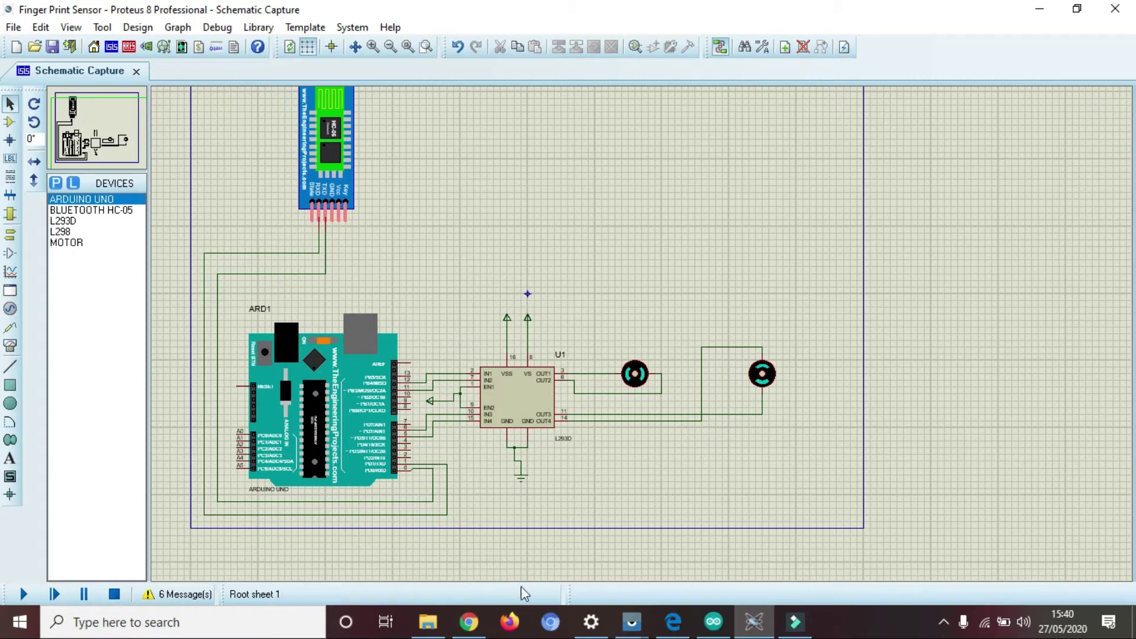
mouse_move(632, 622)
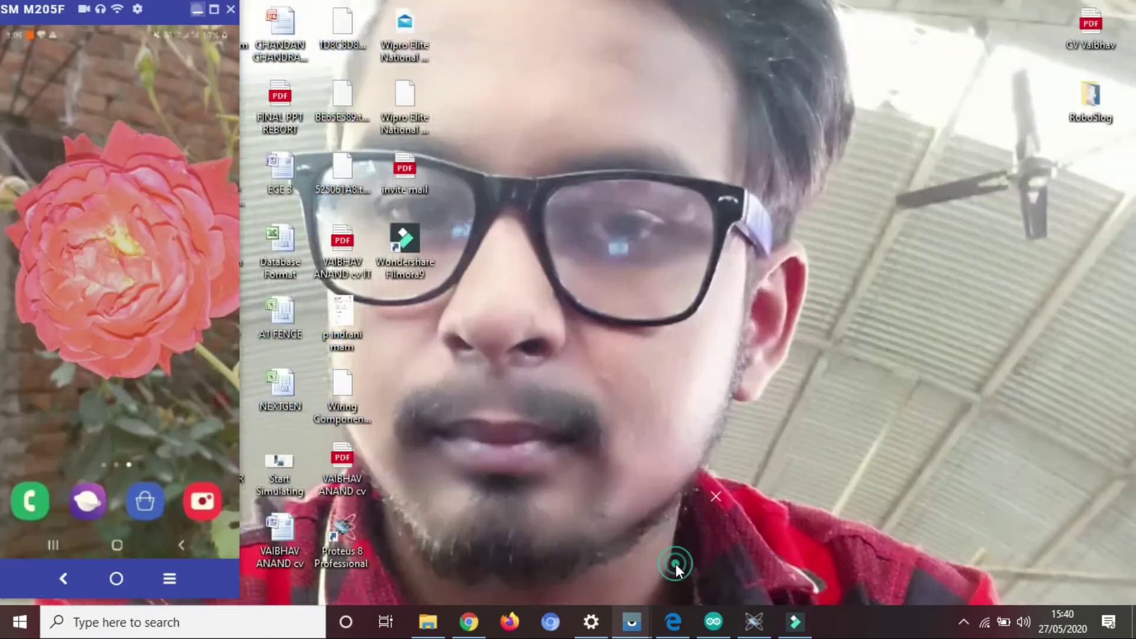
Step: Show the SM M205F phone mirror and launch the Bluetooth voice-control app
click(676, 569)
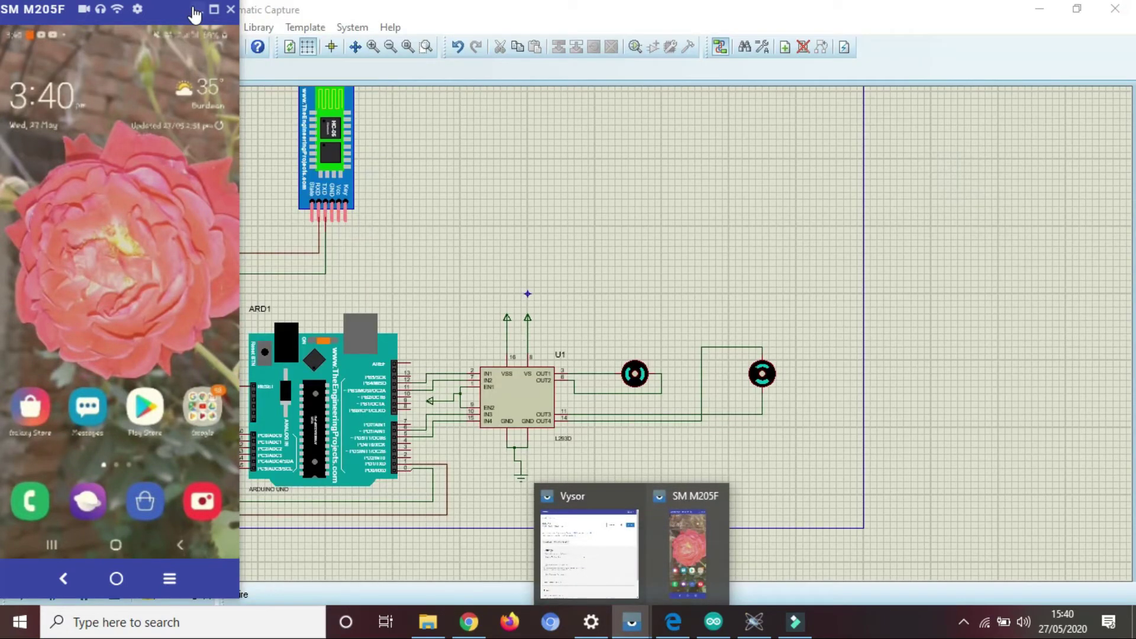
click(194, 11)
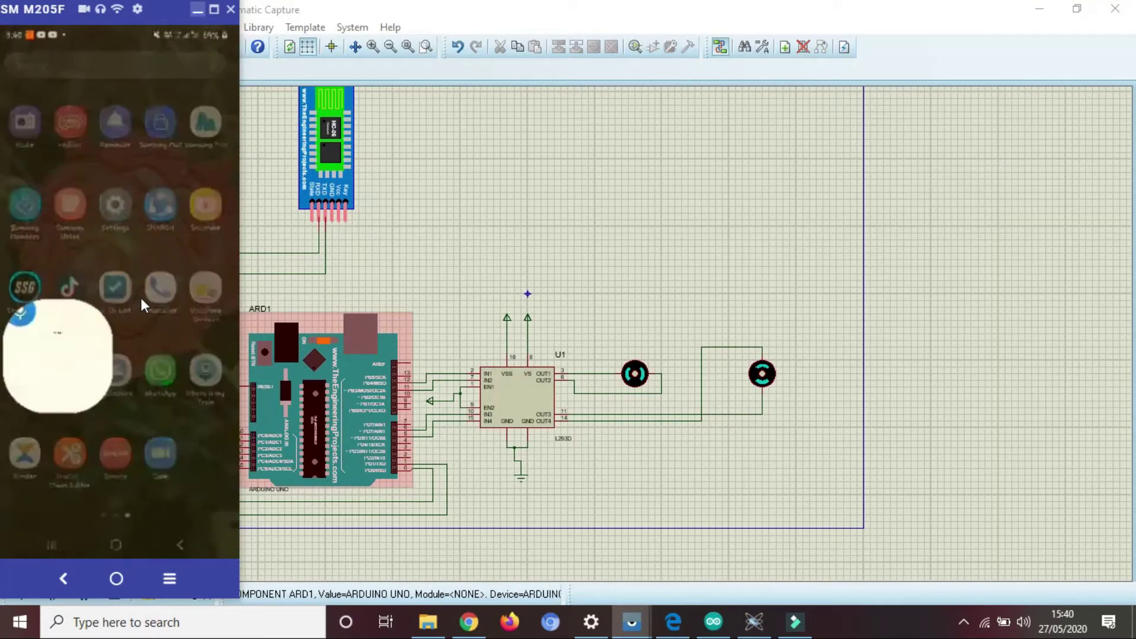
click(266, 293)
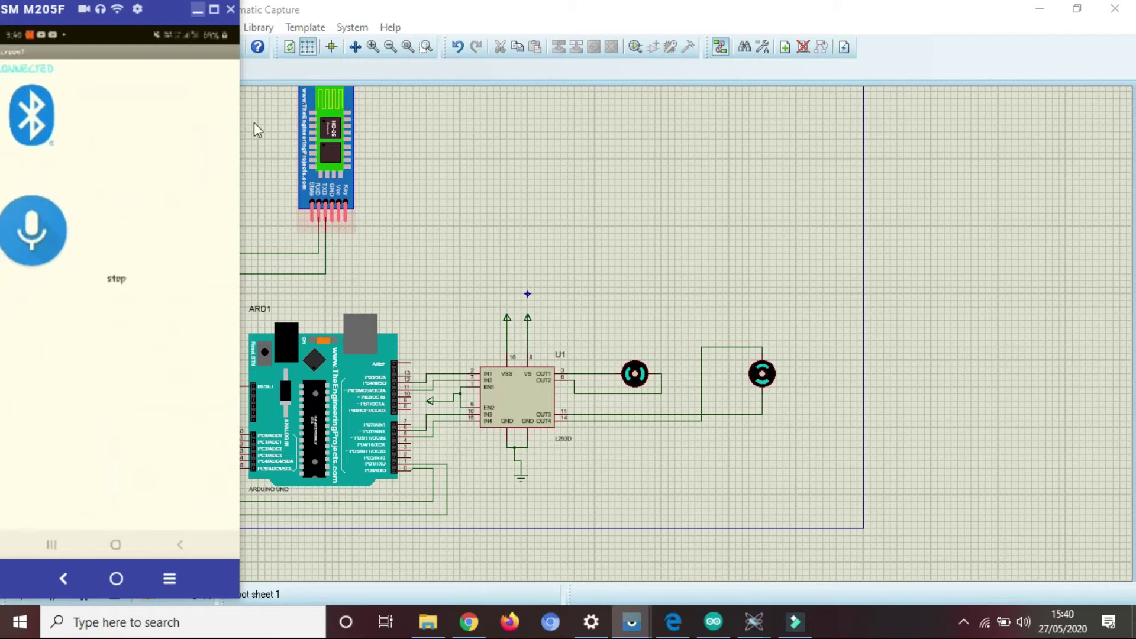
click(197, 11)
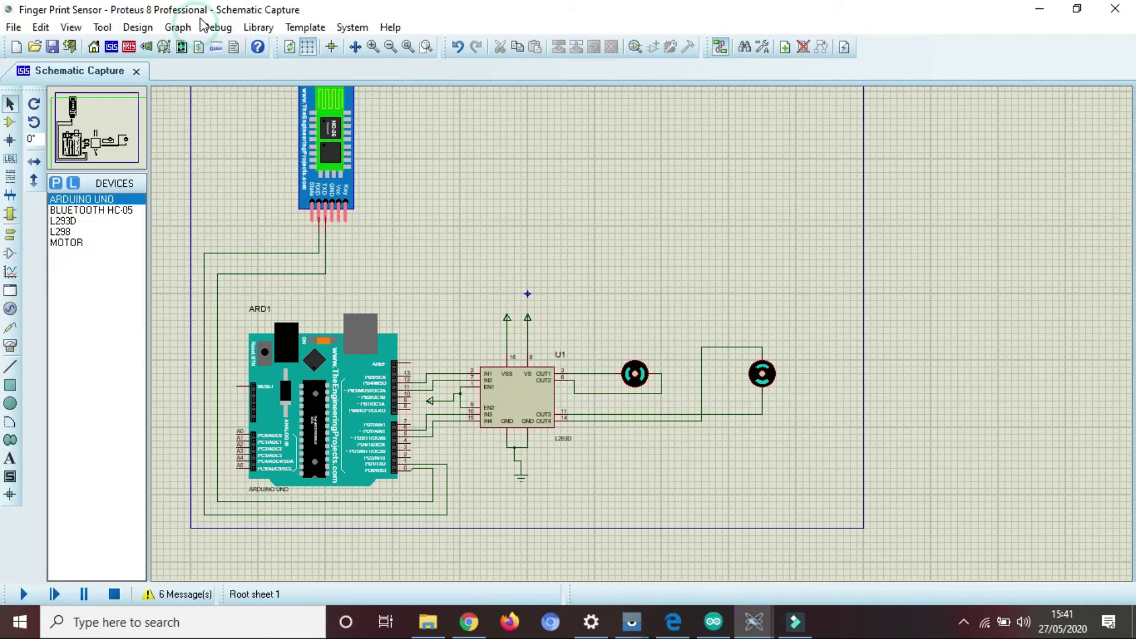
click(327, 342)
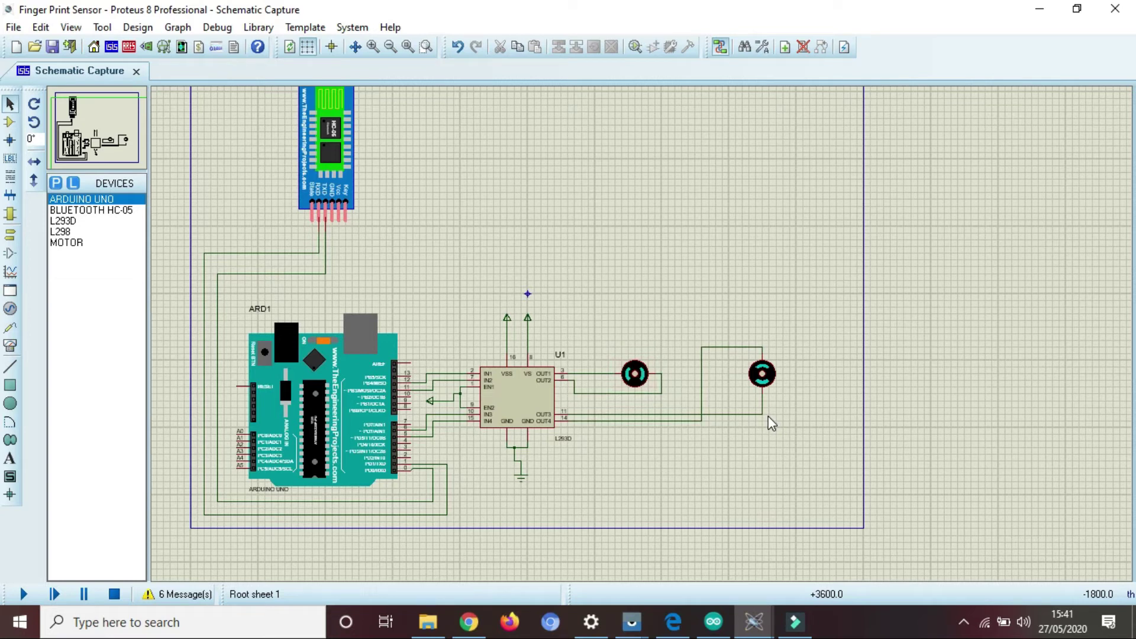
Step: Review the code_voice sketch's motor commands, briefly showing and hiding the phone mirror
click(713, 621)
scroll(264, 238, up, 6)
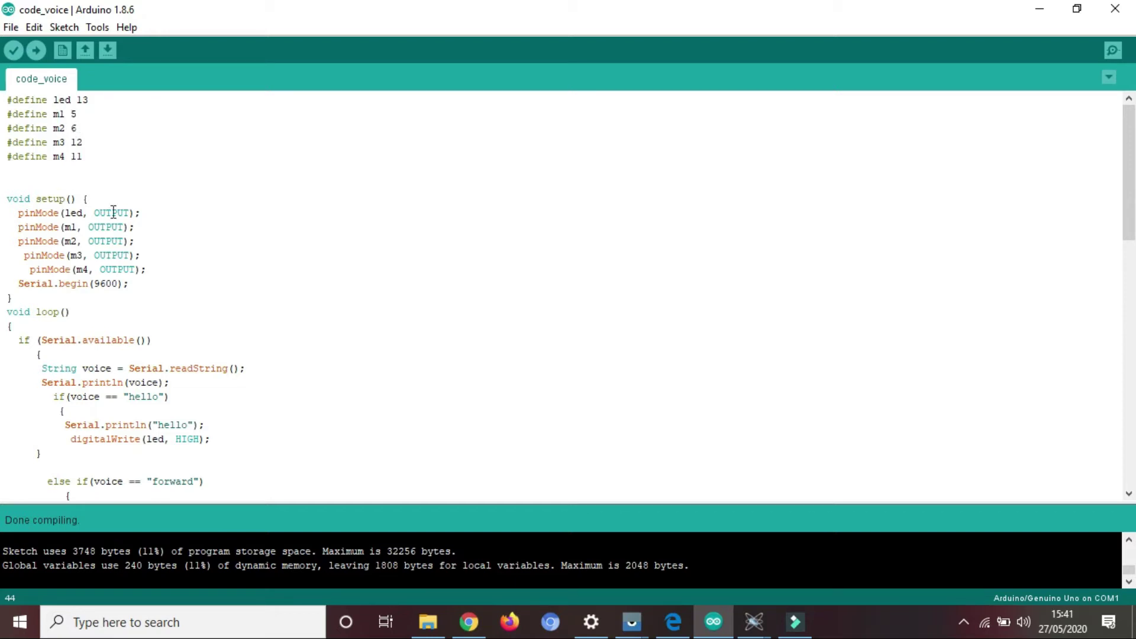
scroll(130, 256, down, 1)
scroll(129, 256, down, 2)
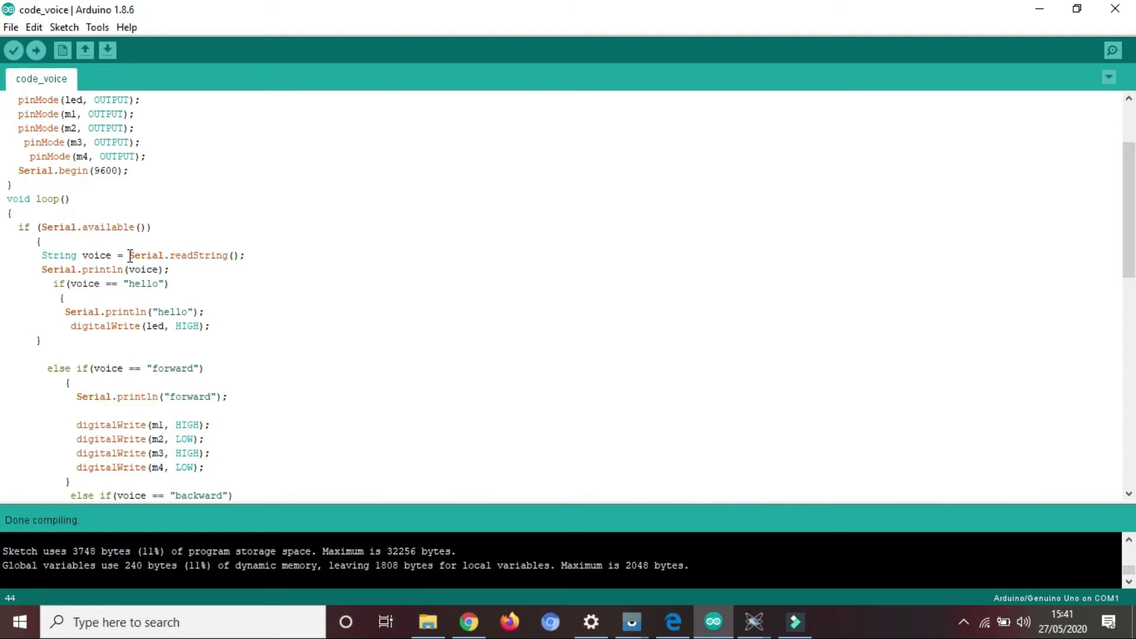
scroll(130, 257, down, 2)
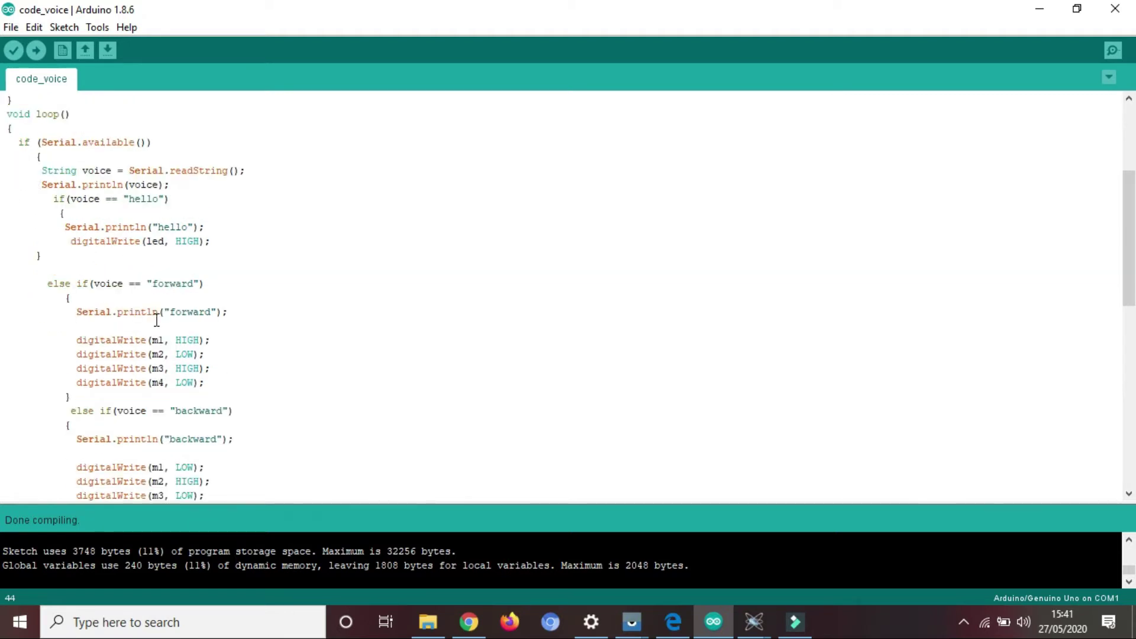
scroll(196, 354, down, 1)
scroll(185, 355, down, 1)
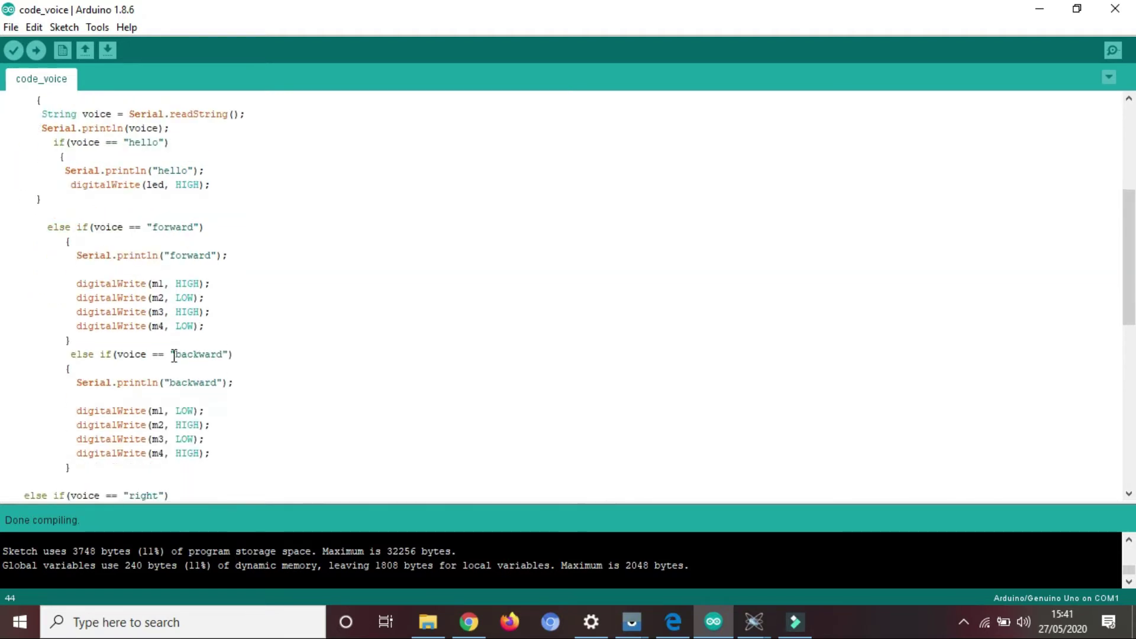
scroll(174, 355, up, 5)
scroll(113, 344, up, 2)
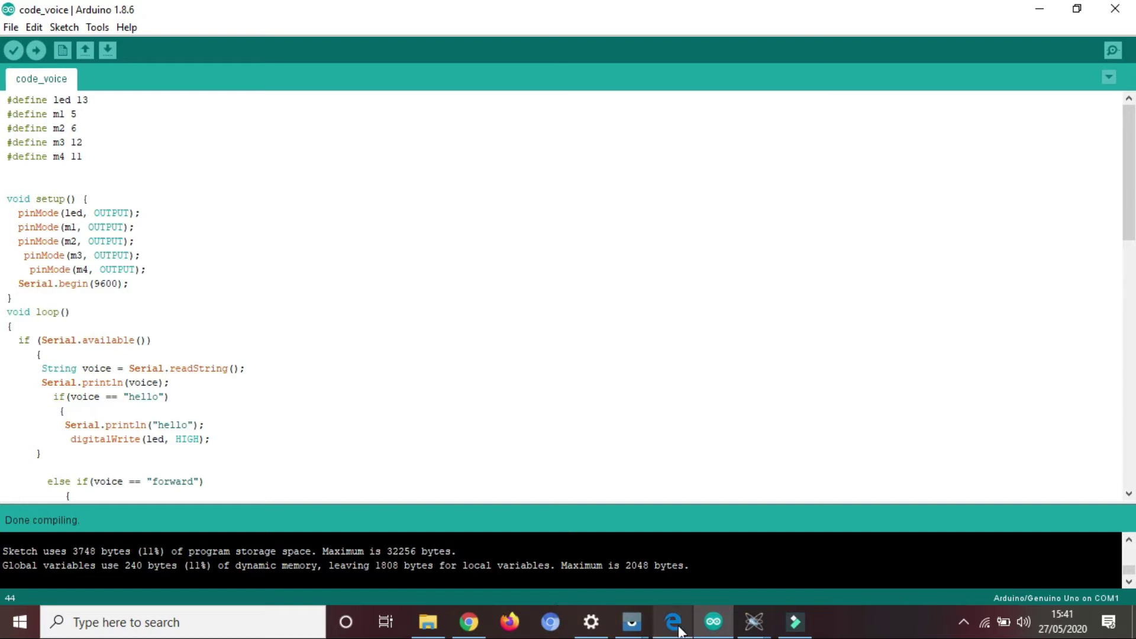
mouse_move(631, 622)
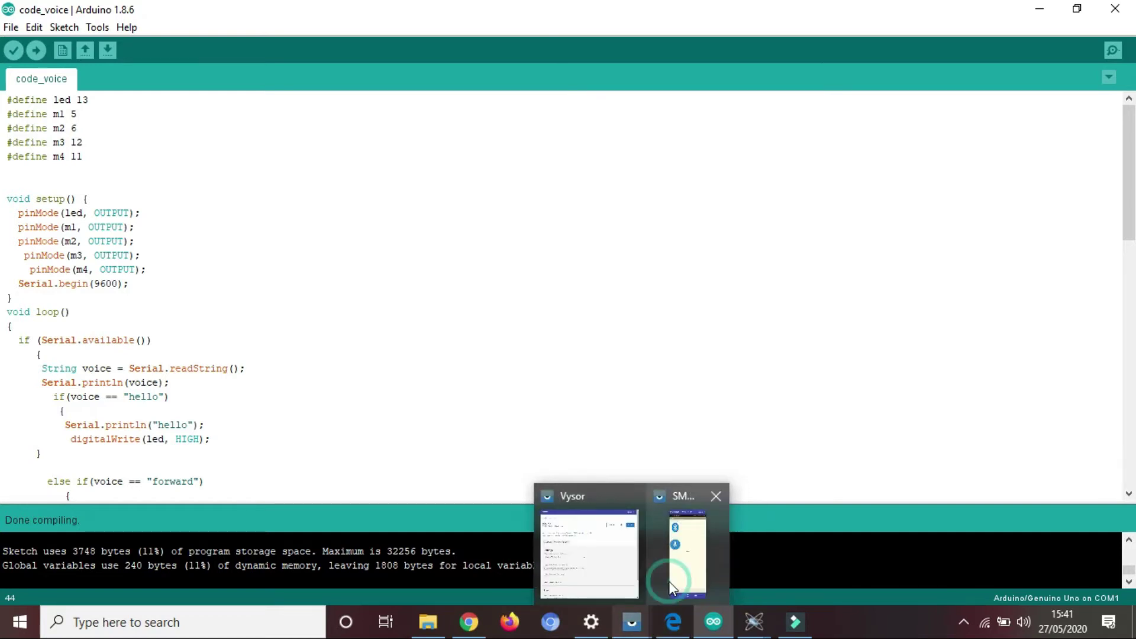
click(673, 581)
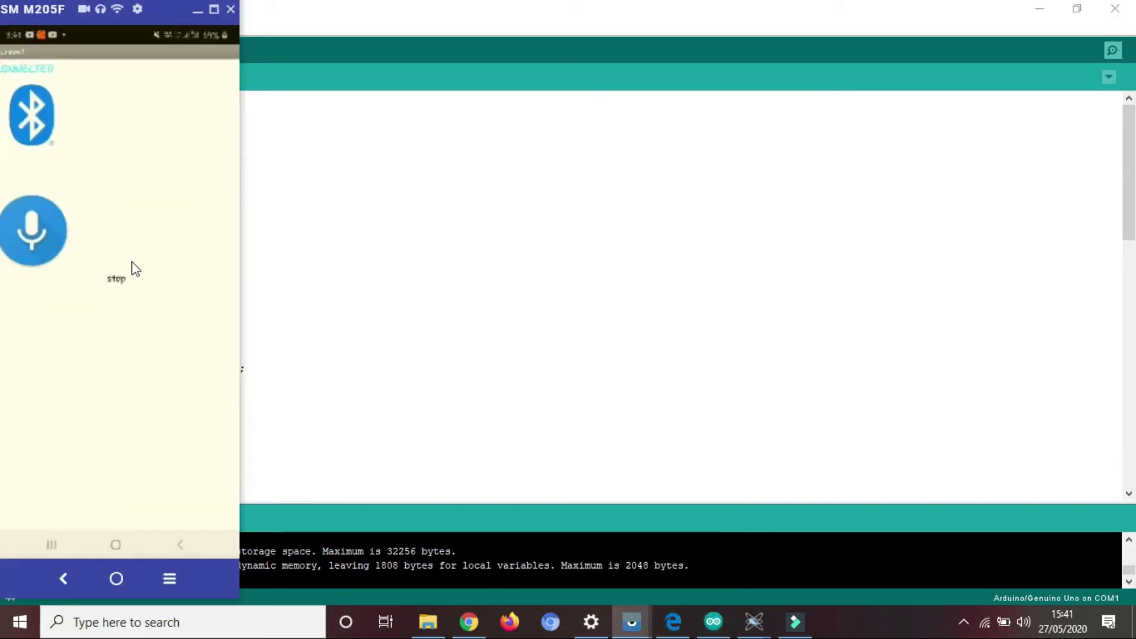
click(195, 12)
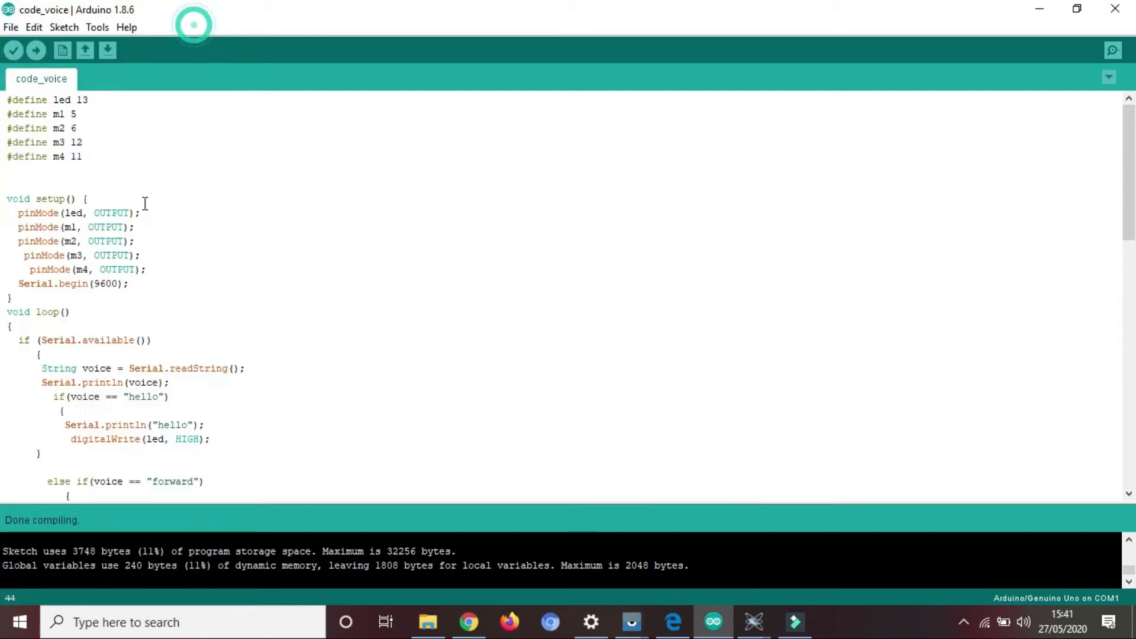
scroll(232, 382, down, 2)
scroll(232, 382, down, 1)
scroll(231, 381, down, 2)
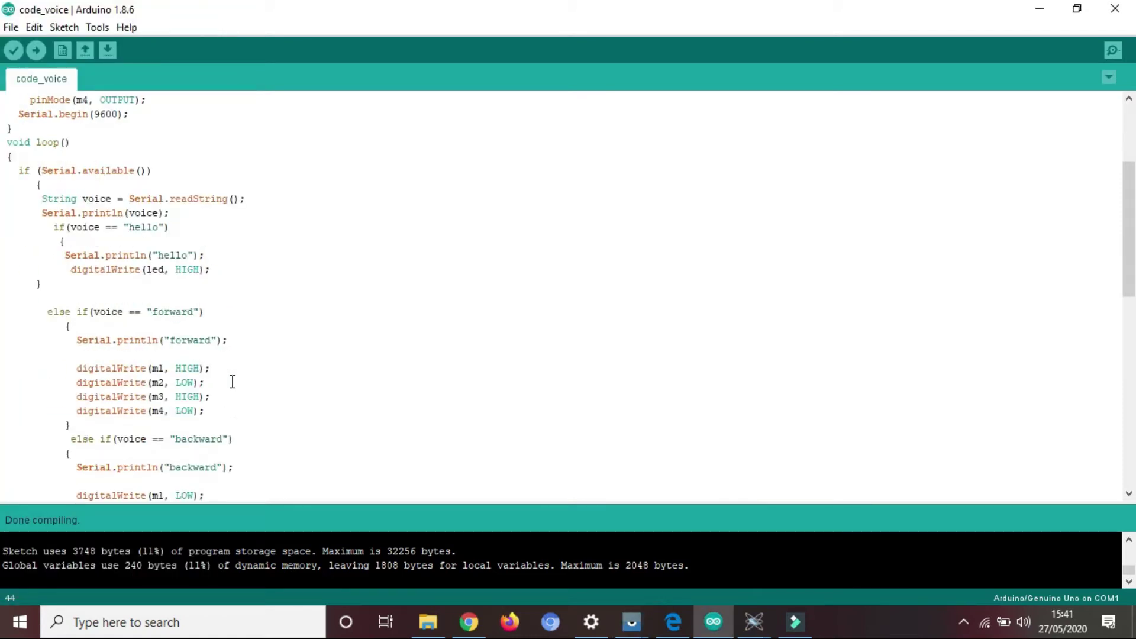
scroll(232, 382, down, 1)
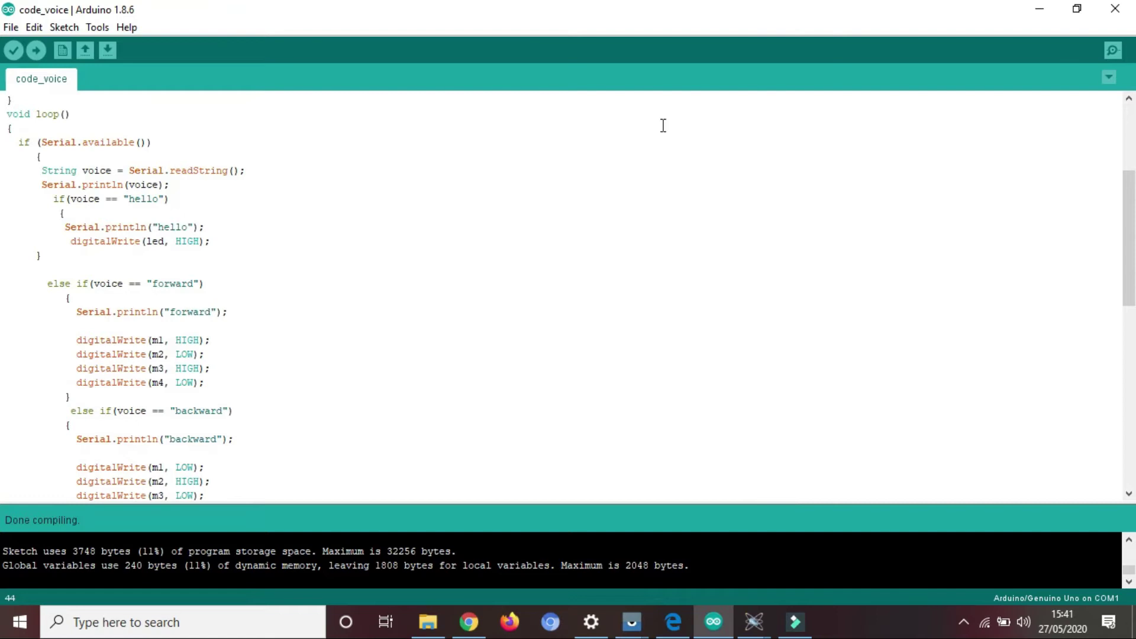
click(1036, 8)
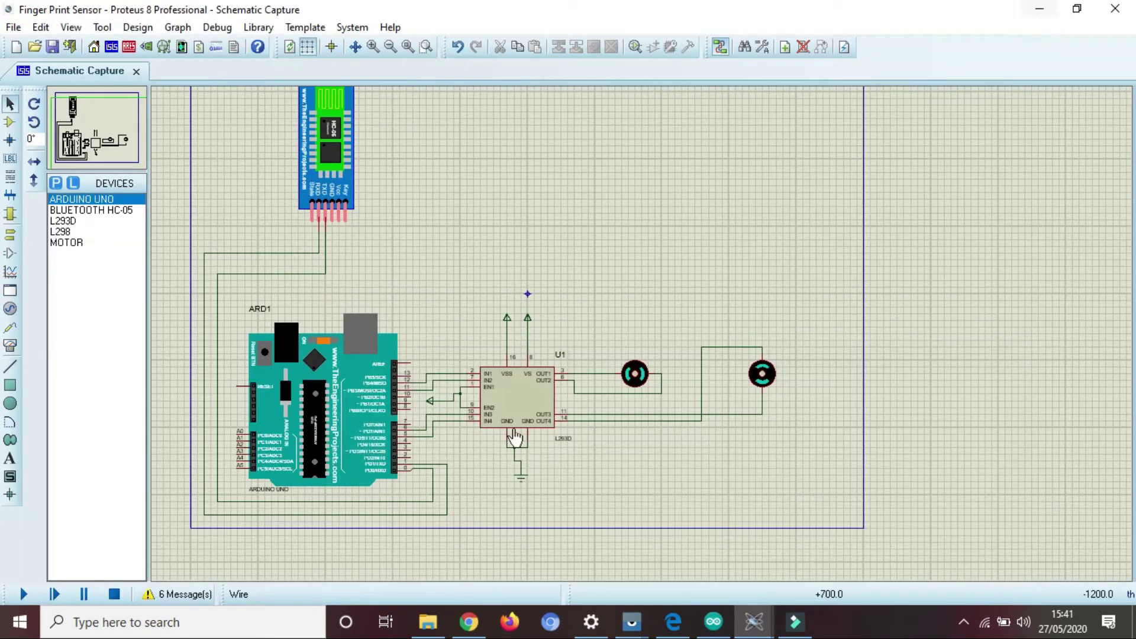
double_click(316, 438)
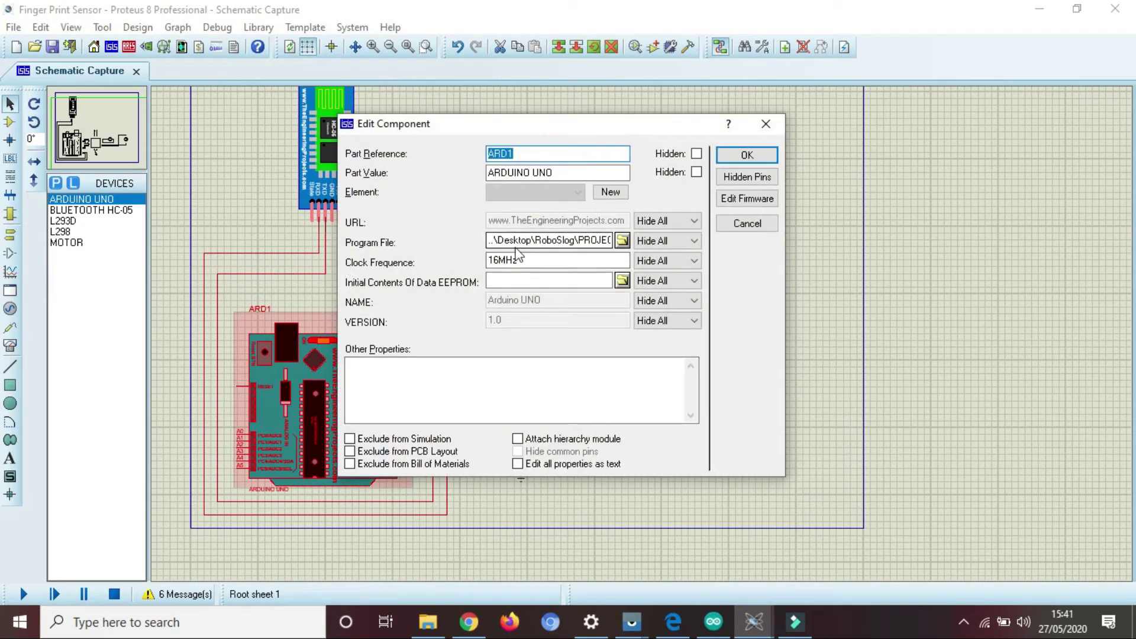
click(746, 155)
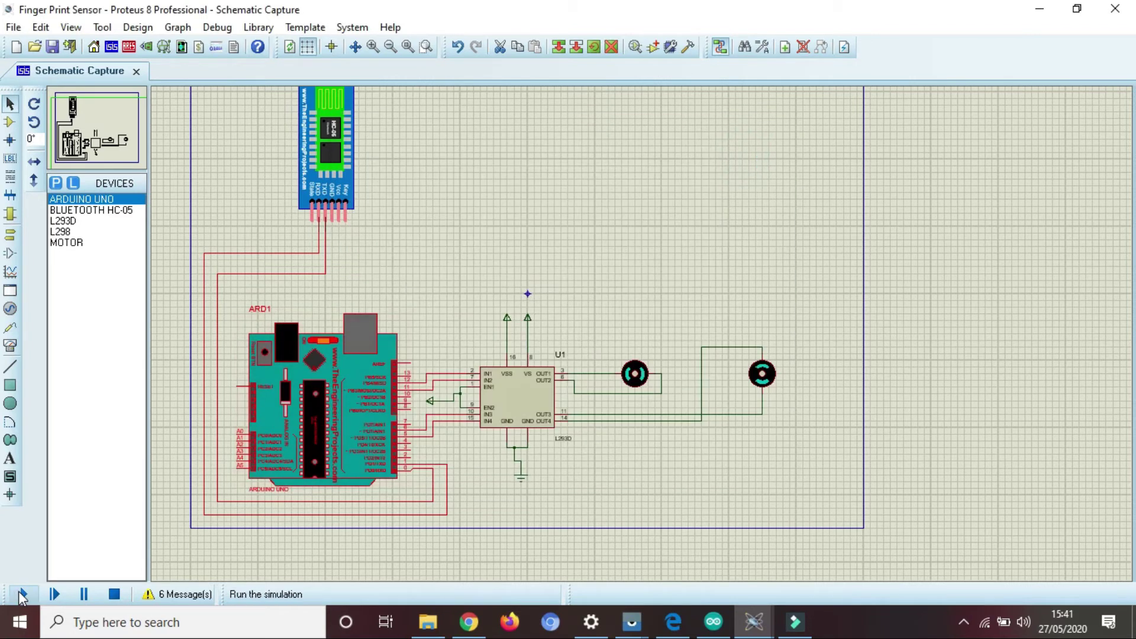
Step: Run the Arduino, HC-05 and L293D motor circuit with the Play button
click(22, 594)
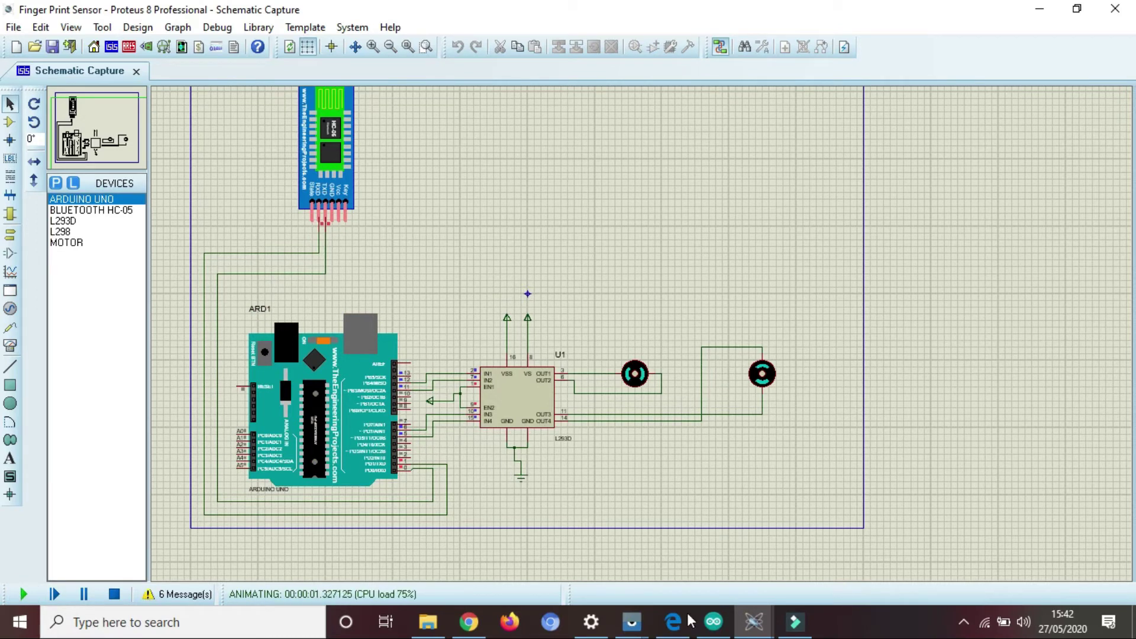
Step: Connect the mirrored phone's voice app to the HC-05 Bluetooth module
mouse_move(672, 622)
mouse_move(631, 622)
click(679, 572)
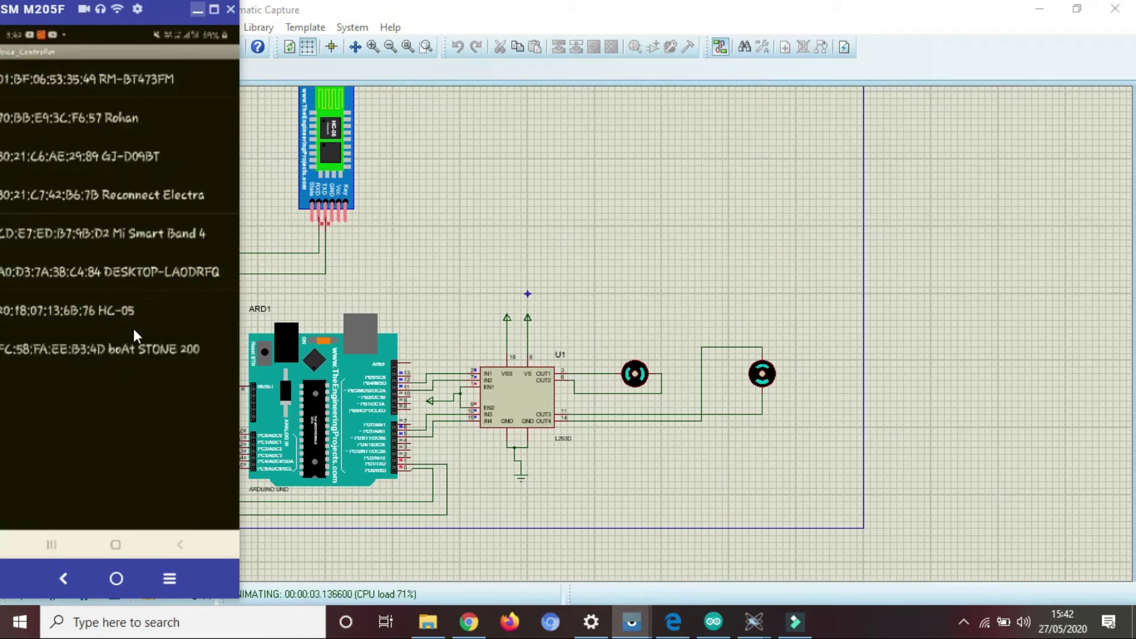
click(133, 330)
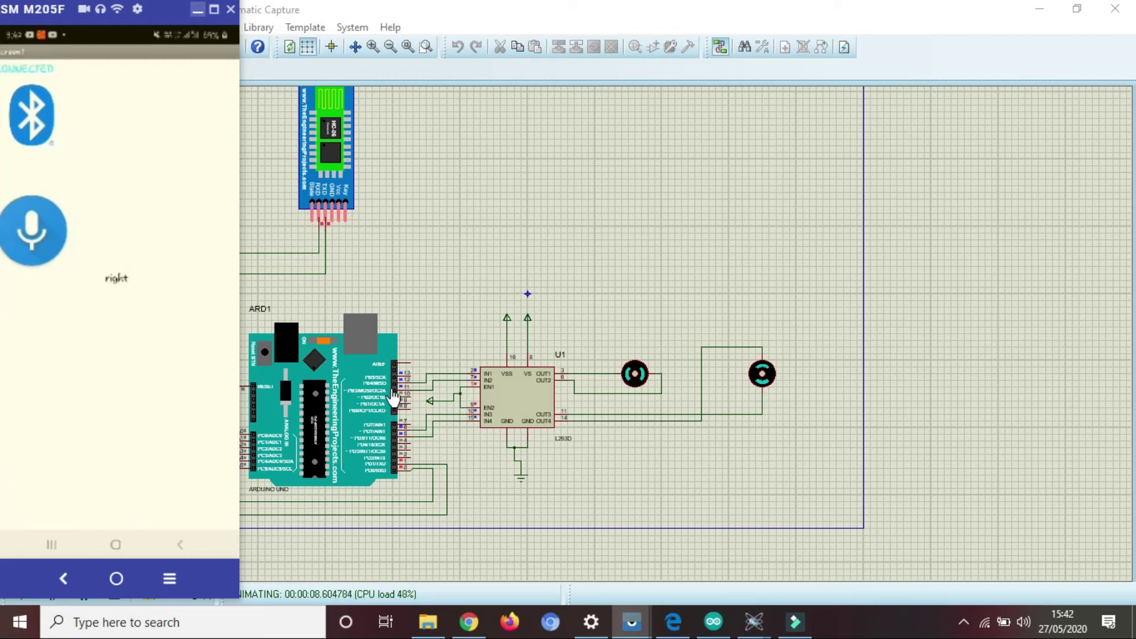
click(963, 623)
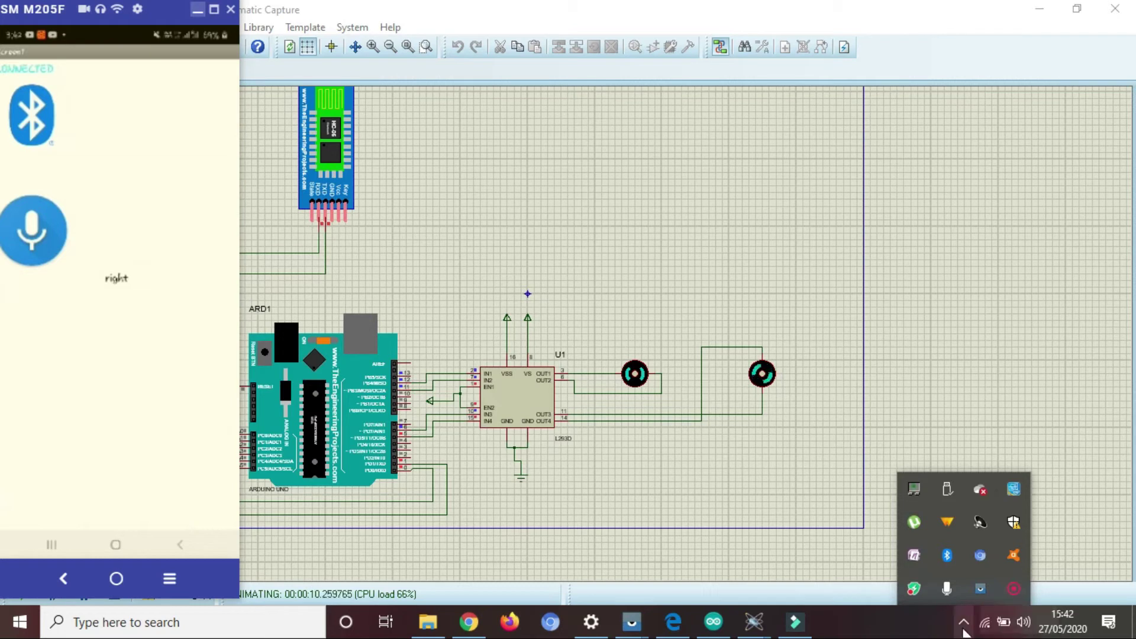
Step: Open and dismiss the screen recorder controls, then bring the Proteus simulation forward
right_click(1017, 585)
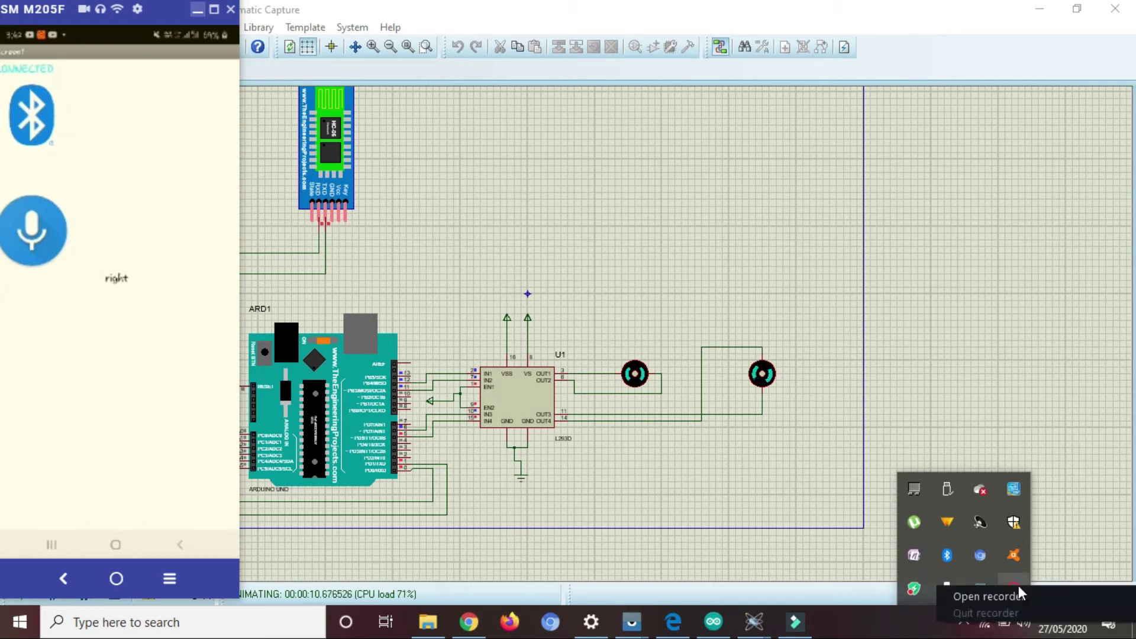
click(1007, 595)
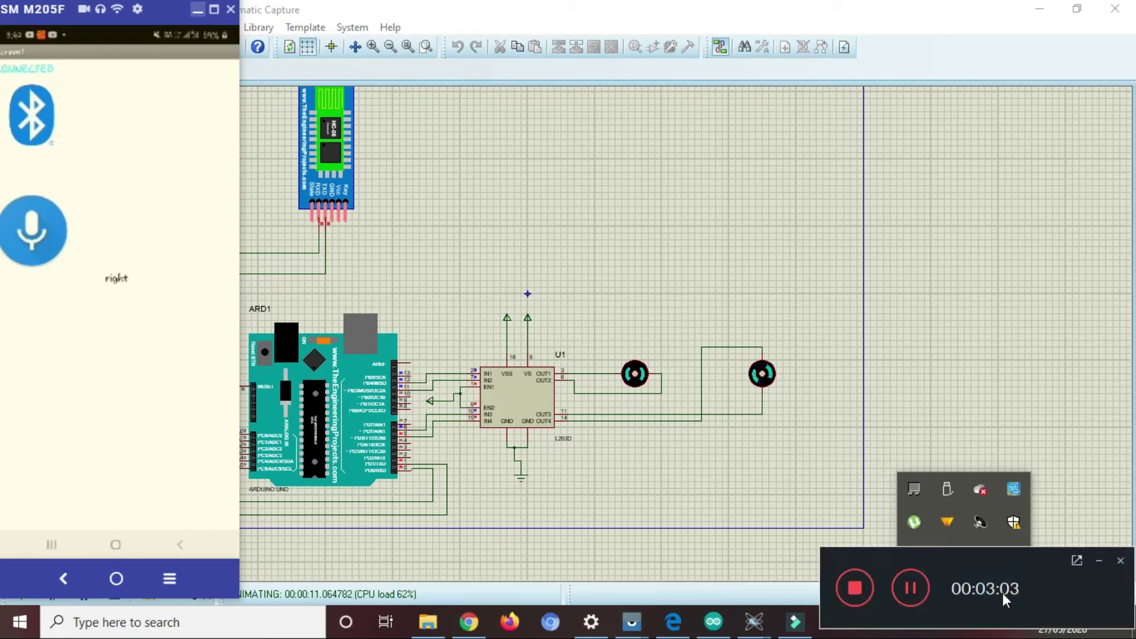
click(914, 589)
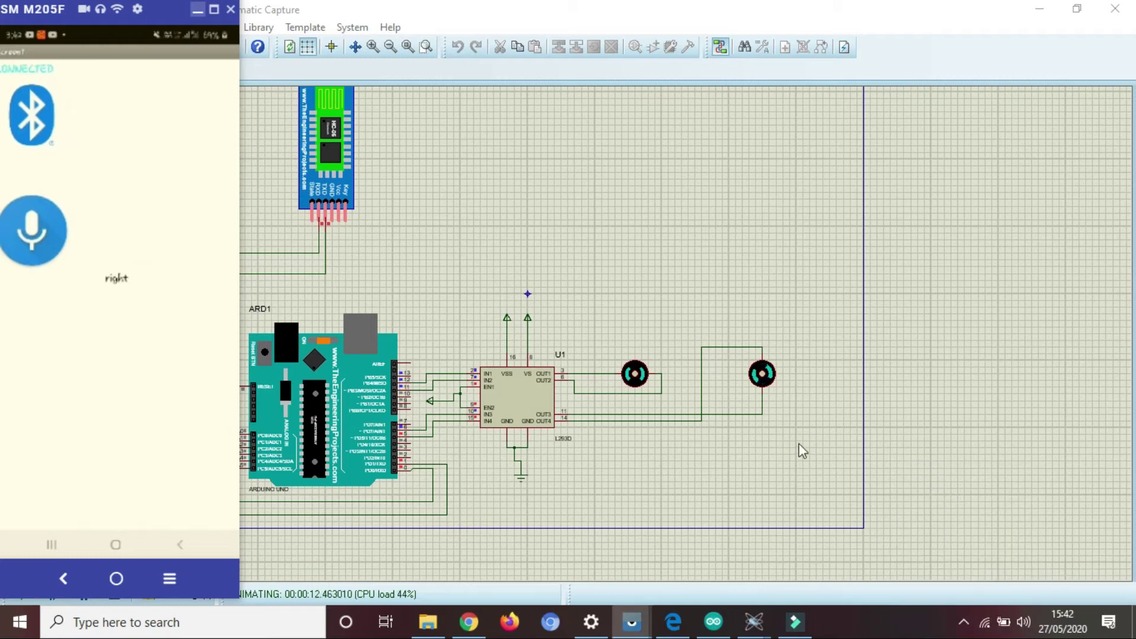
click(852, 445)
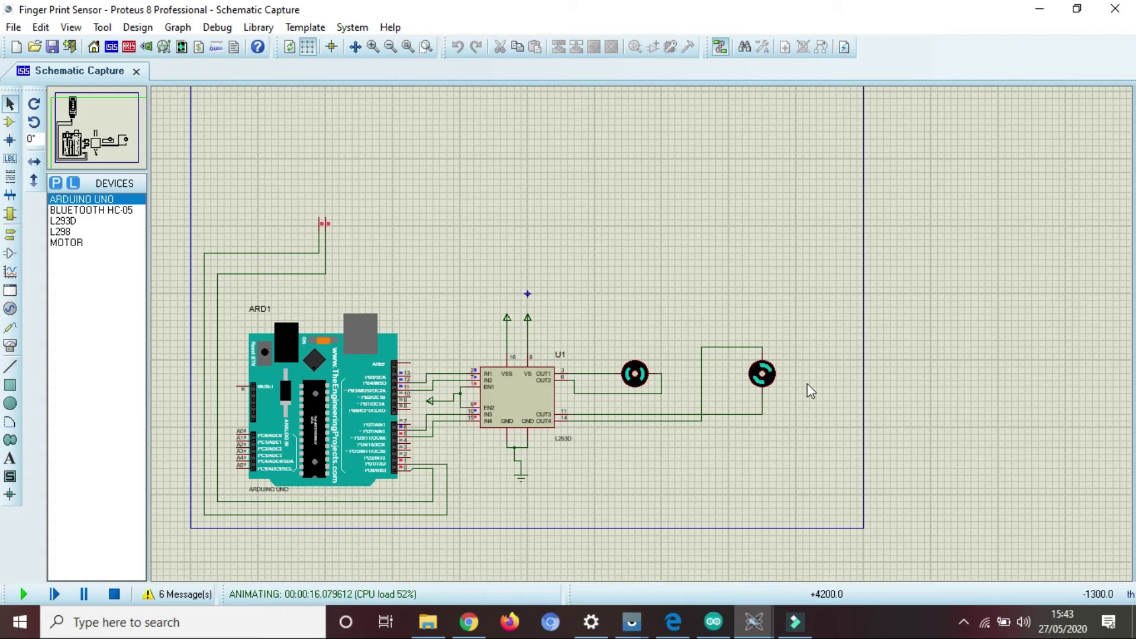
Step: Restore the phone mirror and speak the left and stop voice commands
mouse_move(631, 623)
click(672, 587)
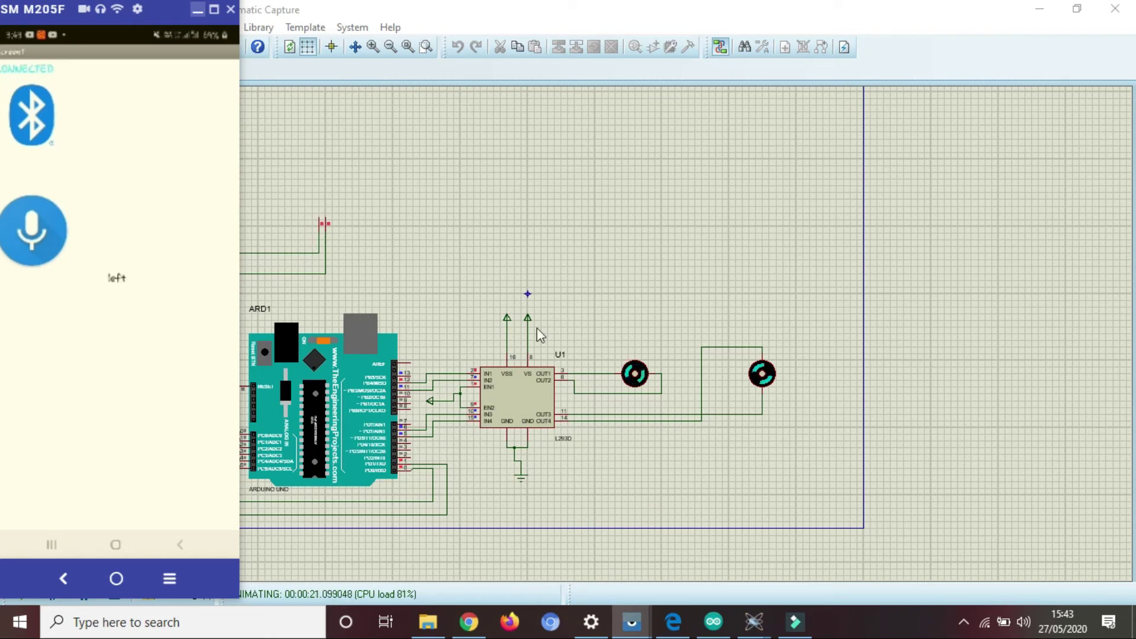
click(46, 238)
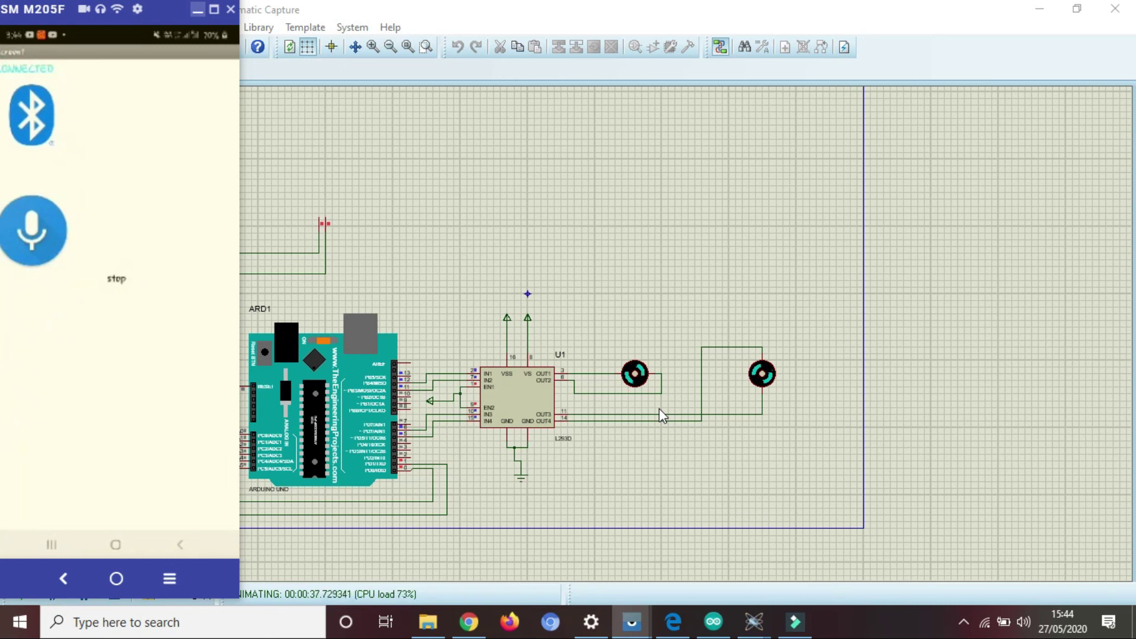
Step: Hide the phone mirror, stop the simulation, and join the EN2 wire to pin 10
click(196, 9)
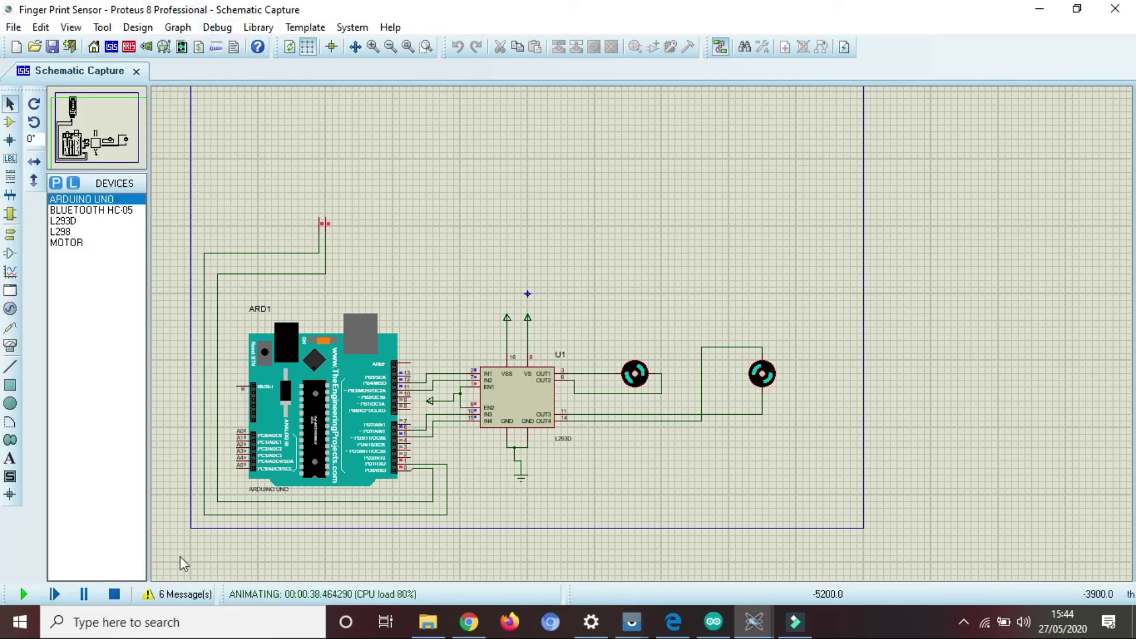
click(114, 595)
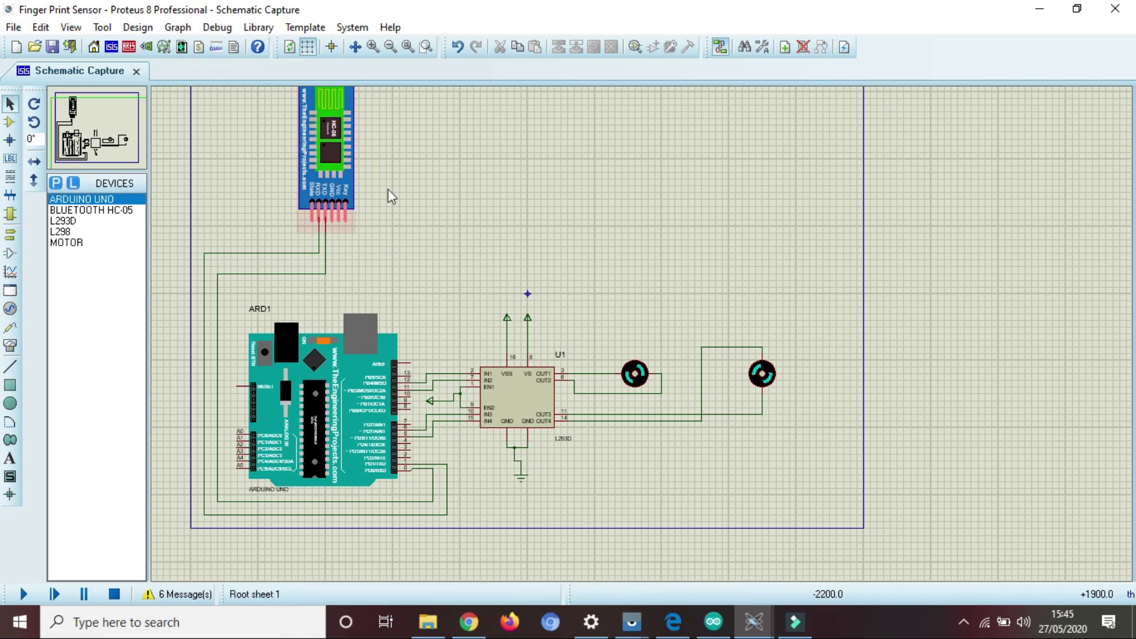
click(451, 389)
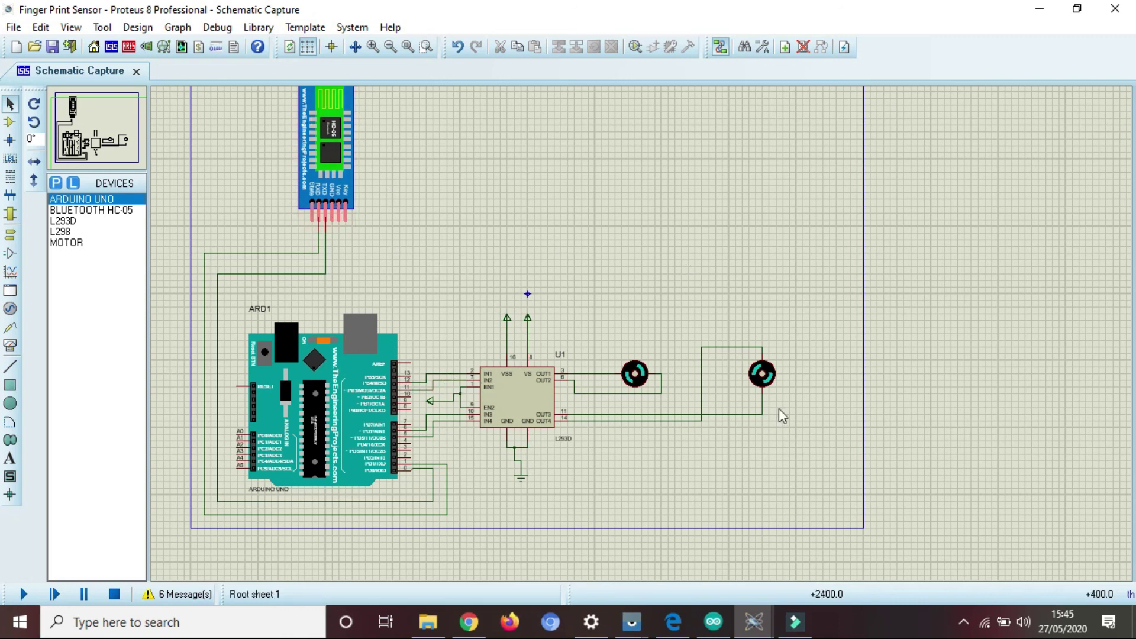
click(962, 623)
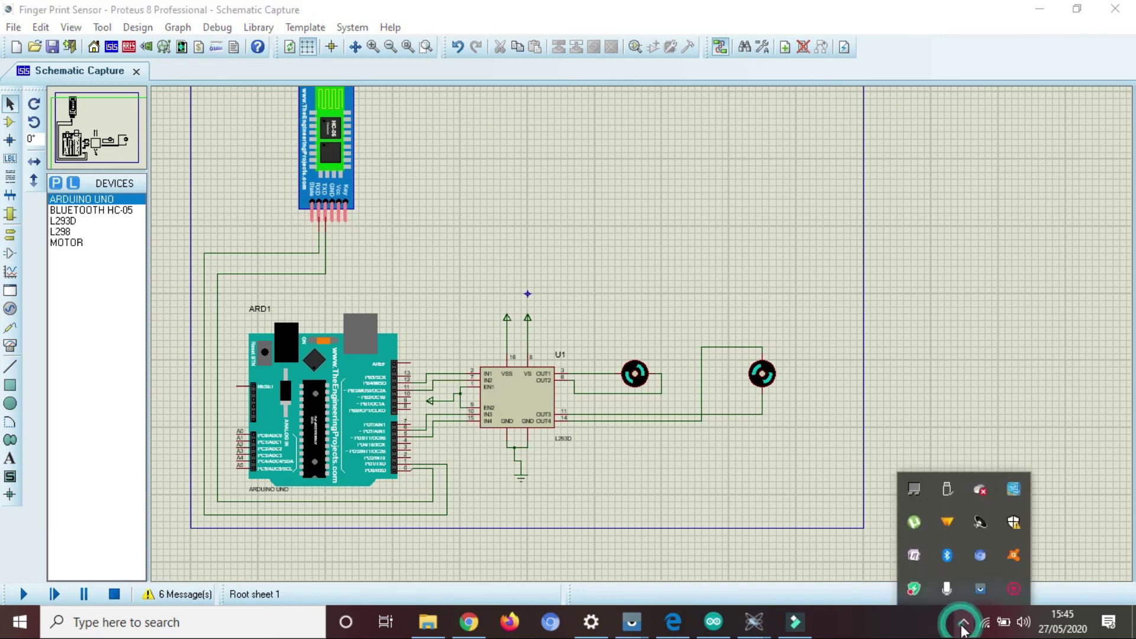